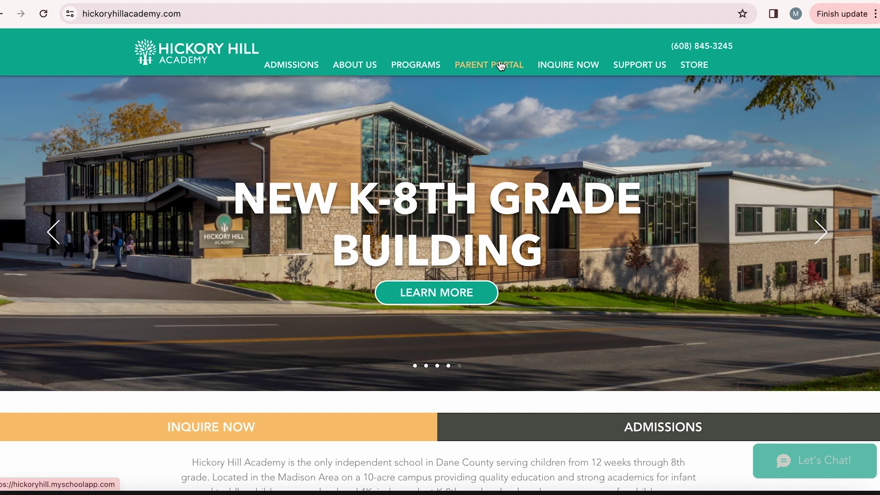
Step: Continue sign-in with the entered email and go to the Magnus Health Link resources post
{"action": "left_click", "coordinate": [501, 66]}
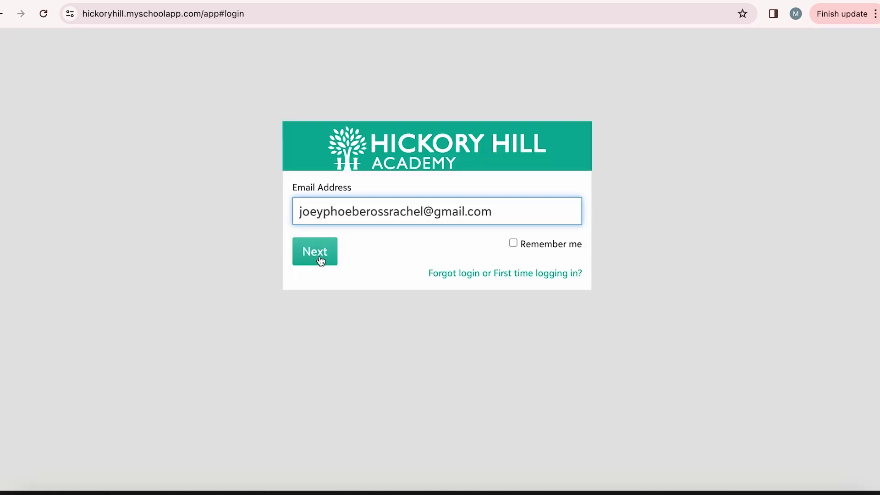
{"action": "left_click", "coordinate": [321, 261]}
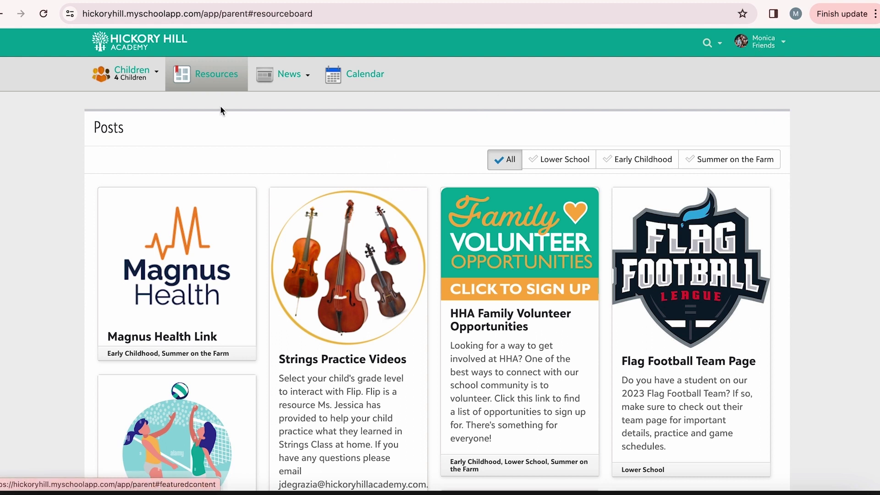
{"action": "mouse_move", "coordinate": [145, 90]}
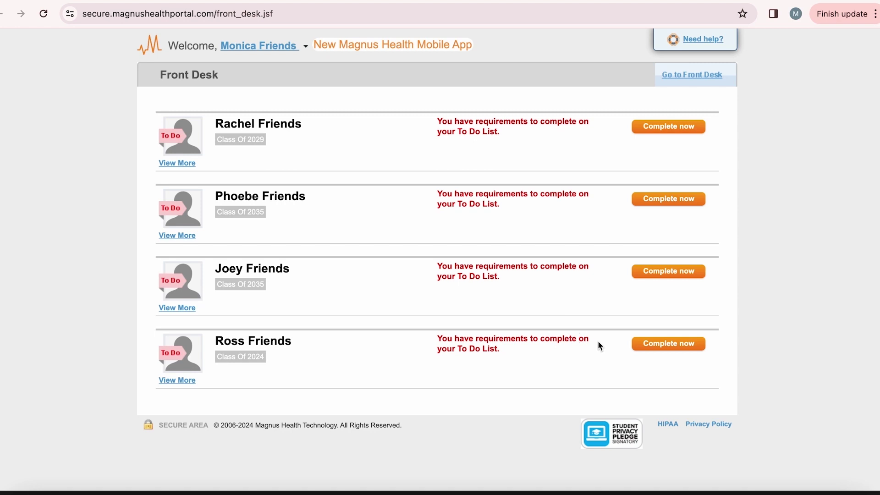
Step: Open the Class of 2024 child's Student Health Tracker from the Front Desk
{"action": "left_click", "coordinate": [660, 346]}
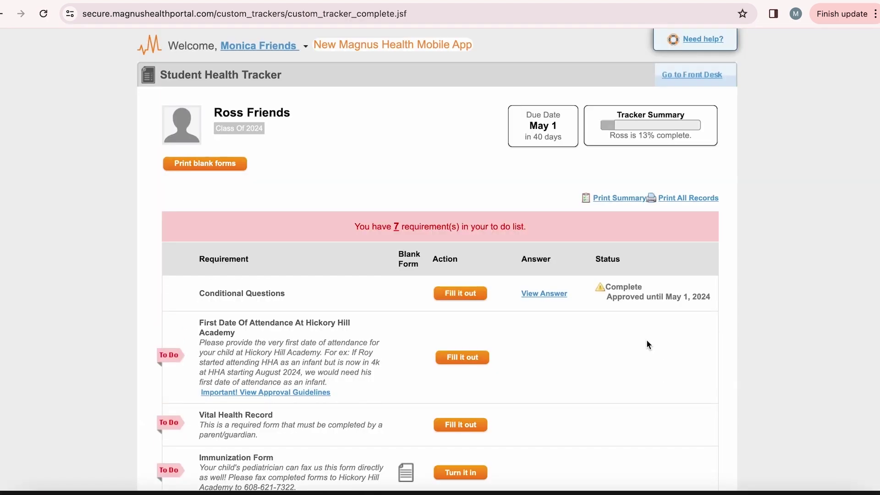
Step: Fill out and submit the Conditional Questions with answers Yes, Yes, No, No
{"action": "left_click", "coordinate": [476, 295]}
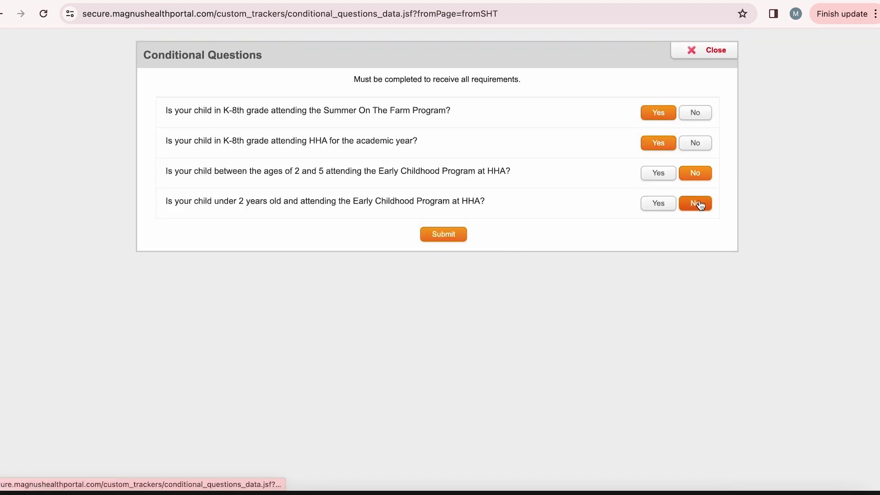
{"action": "left_click", "coordinate": [453, 236]}
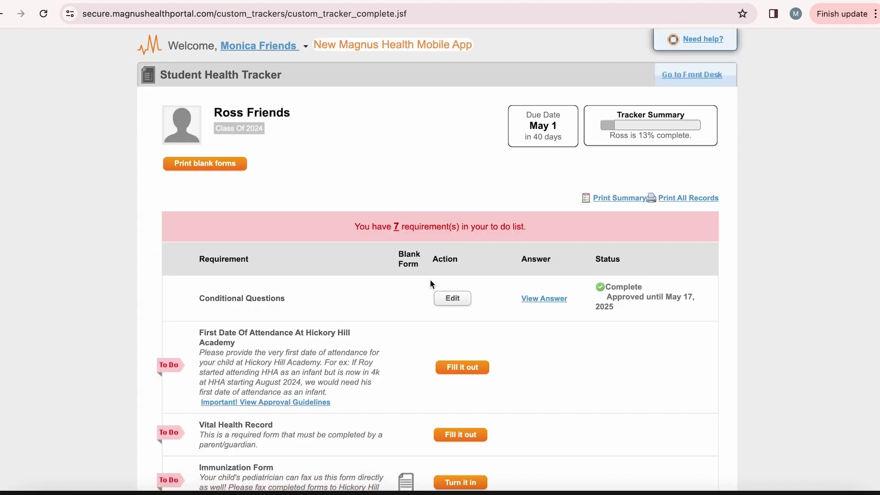
{"action": "scroll", "coordinate": [476, 316], "scroll_direction": "down", "scroll_amount": 2}
{"action": "scroll", "coordinate": [476, 318], "scroll_direction": "down", "scroll_amount": 2}
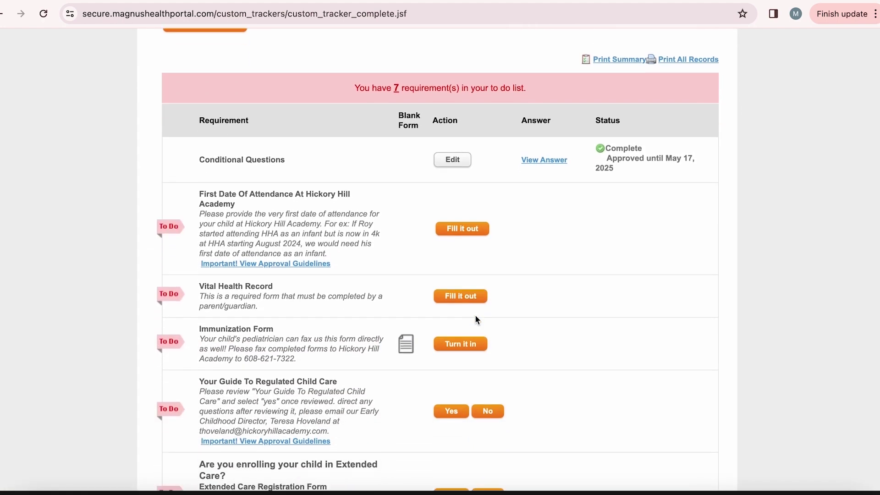
{"action": "scroll", "coordinate": [475, 271], "scroll_direction": "down", "scroll_amount": 1}
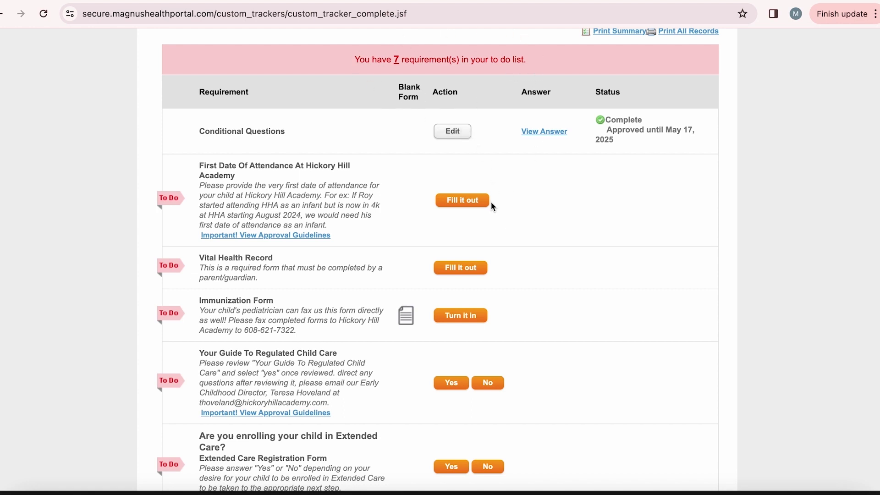
{"action": "scroll", "coordinate": [512, 210], "scroll_direction": "down", "scroll_amount": 2}
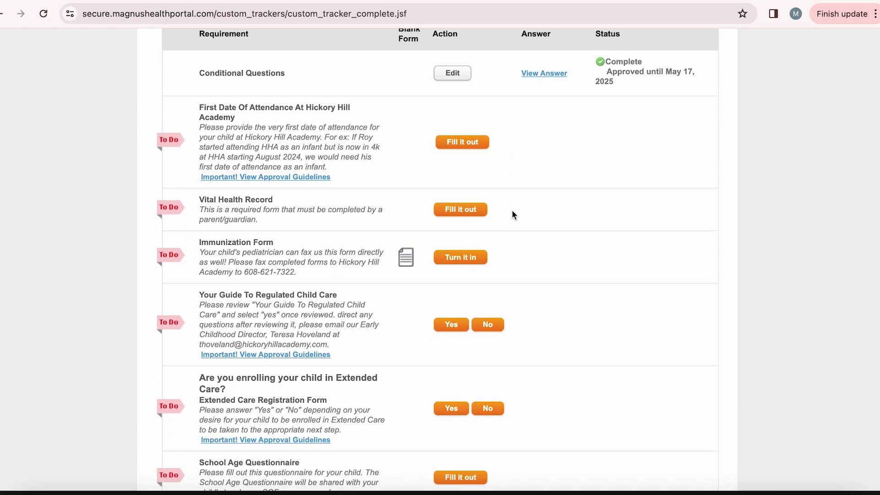
{"action": "scroll", "coordinate": [519, 204], "scroll_direction": "down", "scroll_amount": 4}
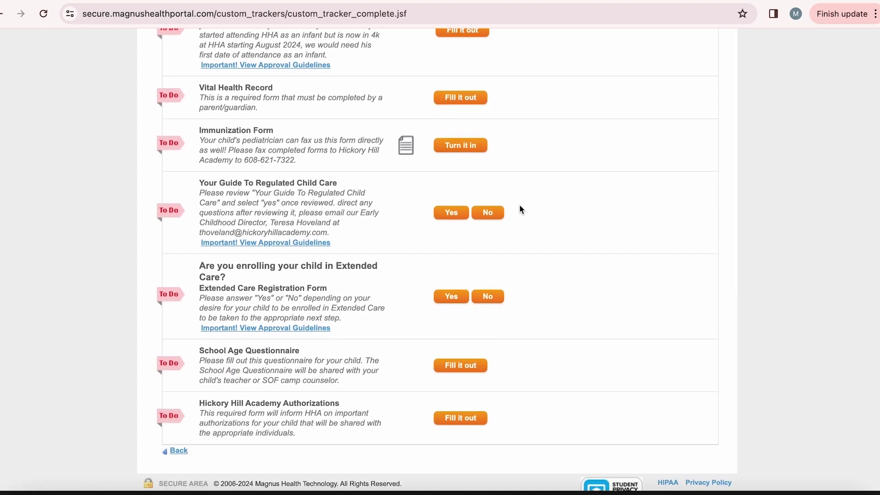
{"action": "scroll", "coordinate": [520, 209], "scroll_direction": "down", "scroll_amount": 1}
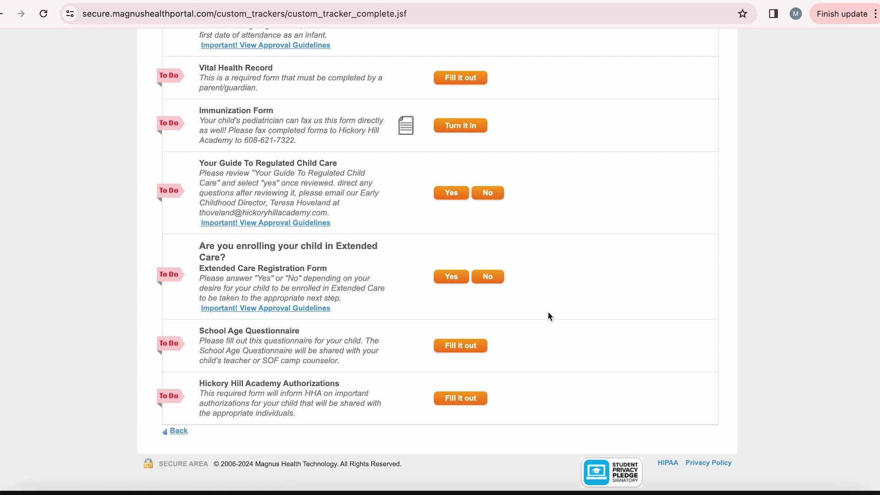
{"action": "scroll", "coordinate": [550, 317], "scroll_direction": "up", "scroll_amount": 8}
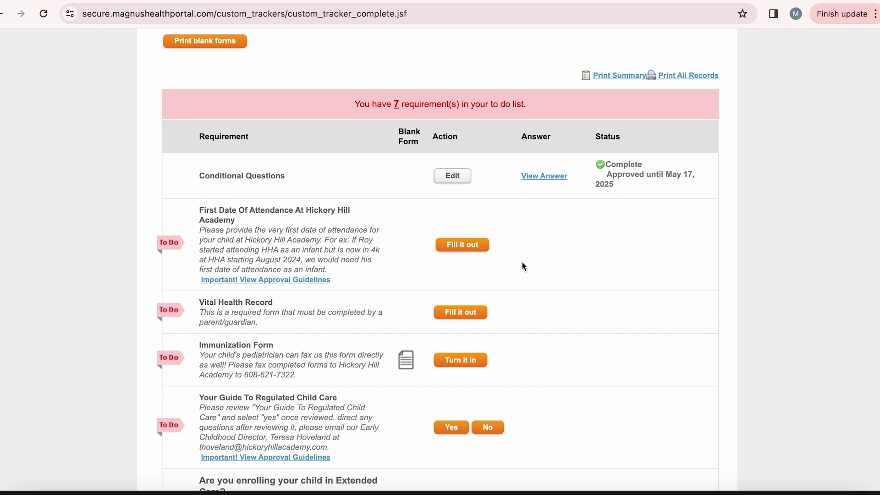
{"action": "scroll", "coordinate": [522, 264], "scroll_direction": "down", "scroll_amount": 2}
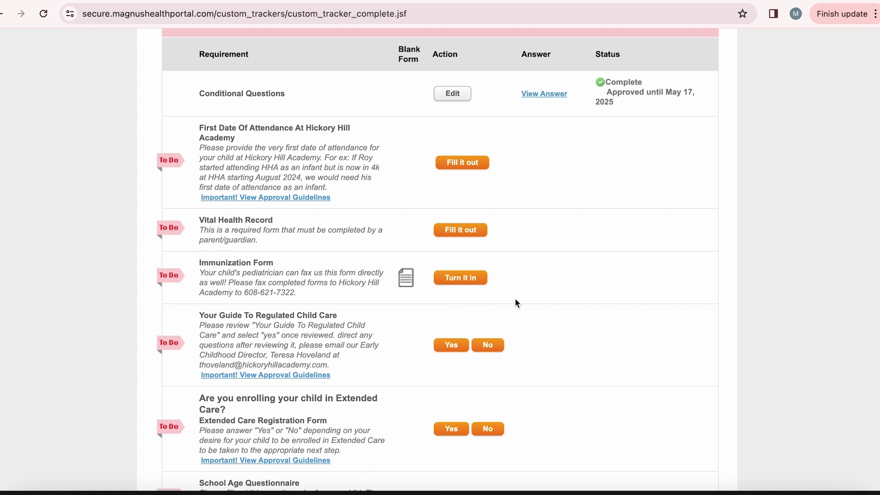
Step: Scroll through the tracker's requirements, then go back to the Conditional Questions page
{"action": "scroll", "coordinate": [517, 303], "scroll_direction": "down", "scroll_amount": 2}
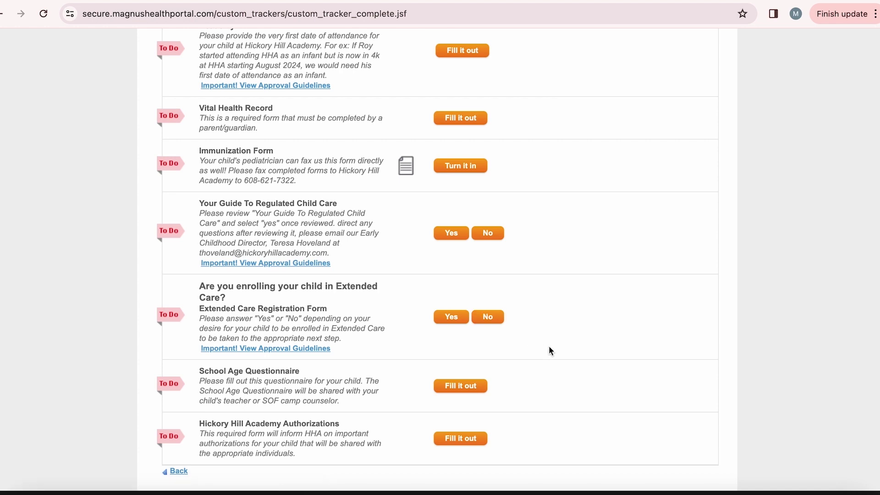
{"action": "scroll", "coordinate": [550, 348], "scroll_direction": "up", "scroll_amount": 7}
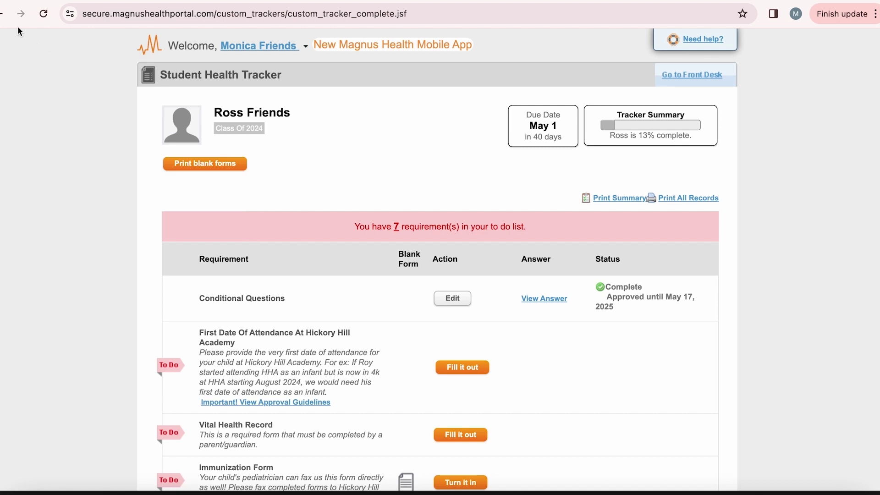
{"action": "left_click", "coordinate": [4, 14]}
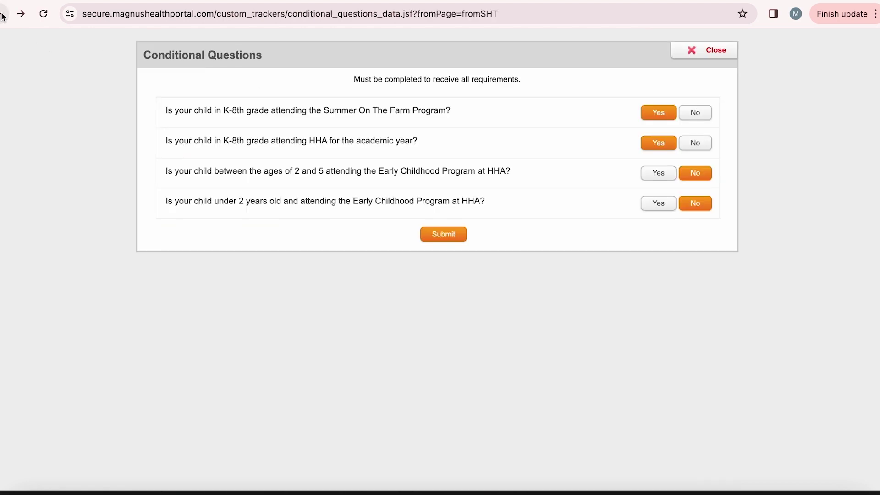
{"action": "left_click", "coordinate": [20, 14]}
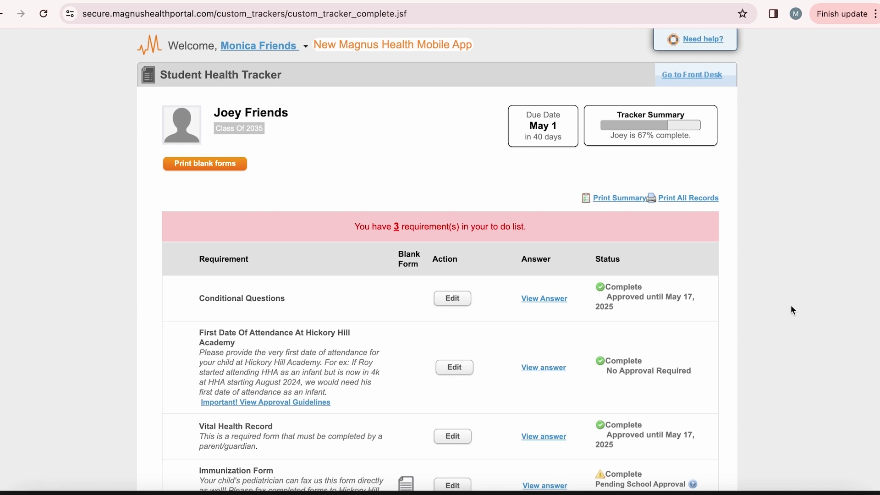
{"action": "scroll", "coordinate": [794, 309], "scroll_direction": "down", "scroll_amount": 1}
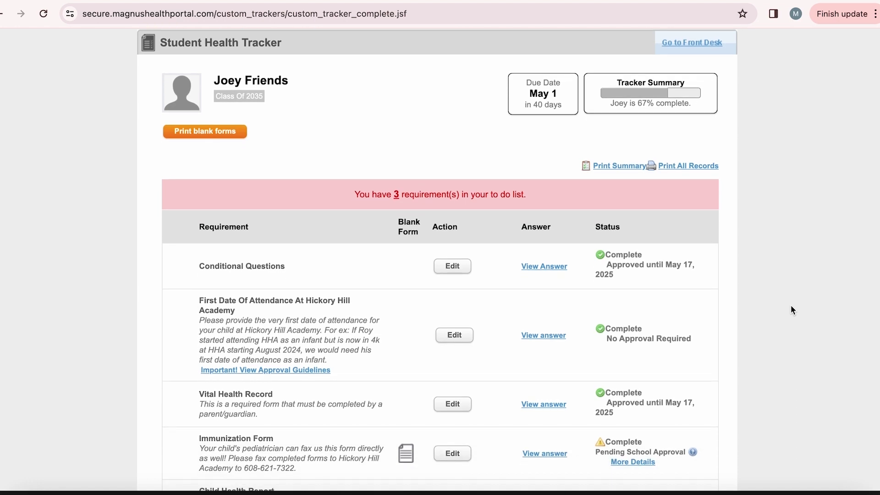
{"action": "scroll", "coordinate": [792, 307], "scroll_direction": "down", "scroll_amount": 1}
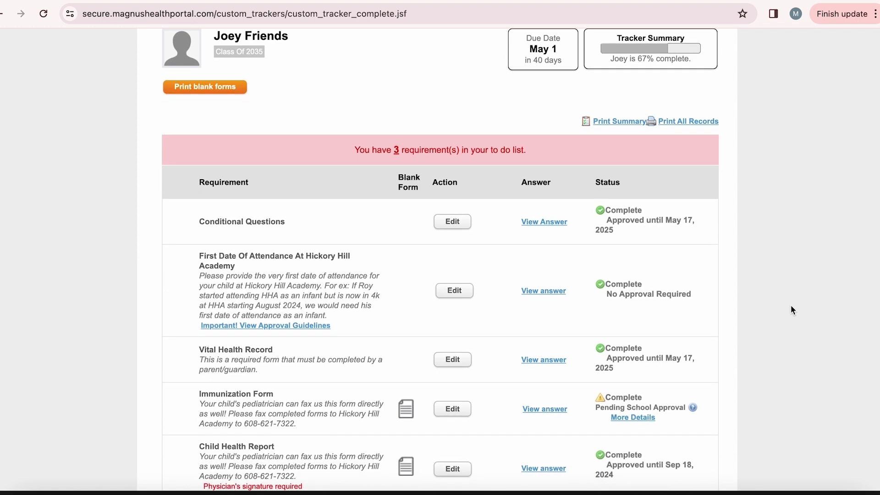
{"action": "scroll", "coordinate": [791, 306], "scroll_direction": "down", "scroll_amount": 1}
{"action": "scroll", "coordinate": [791, 306], "scroll_direction": "up", "scroll_amount": 1}
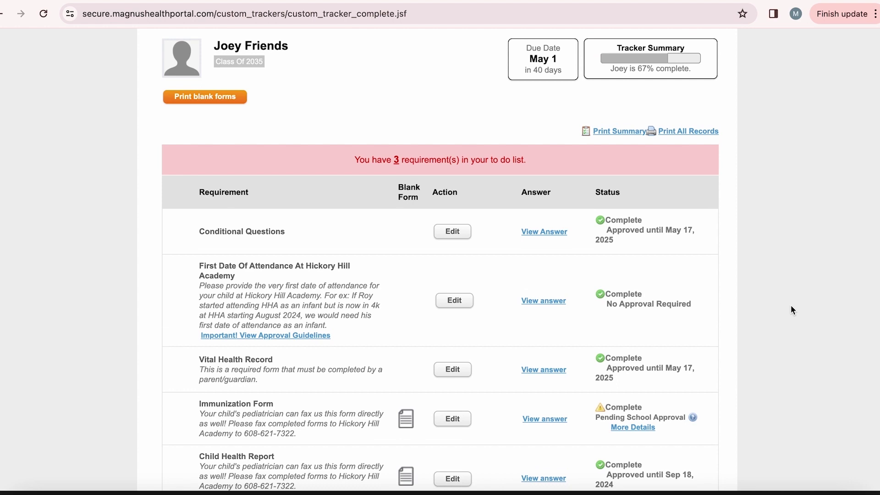
{"action": "scroll", "coordinate": [793, 310], "scroll_direction": "down", "scroll_amount": 3}
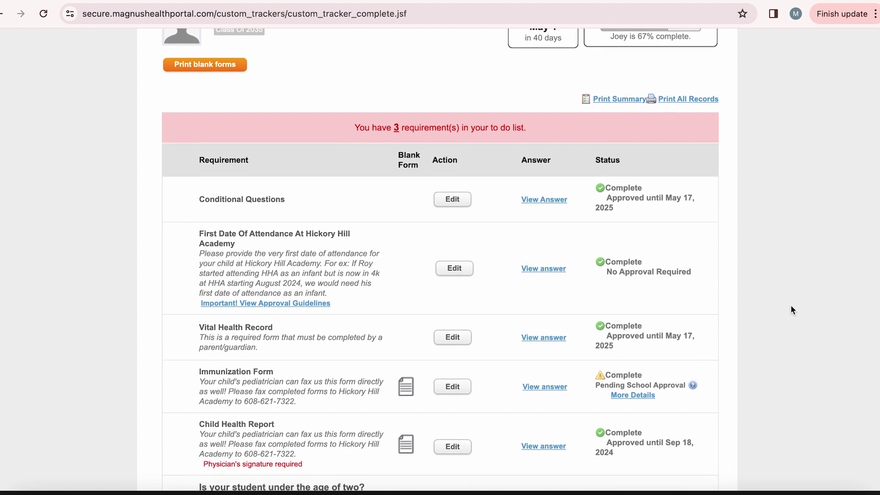
{"action": "scroll", "coordinate": [791, 310], "scroll_direction": "down", "scroll_amount": 3}
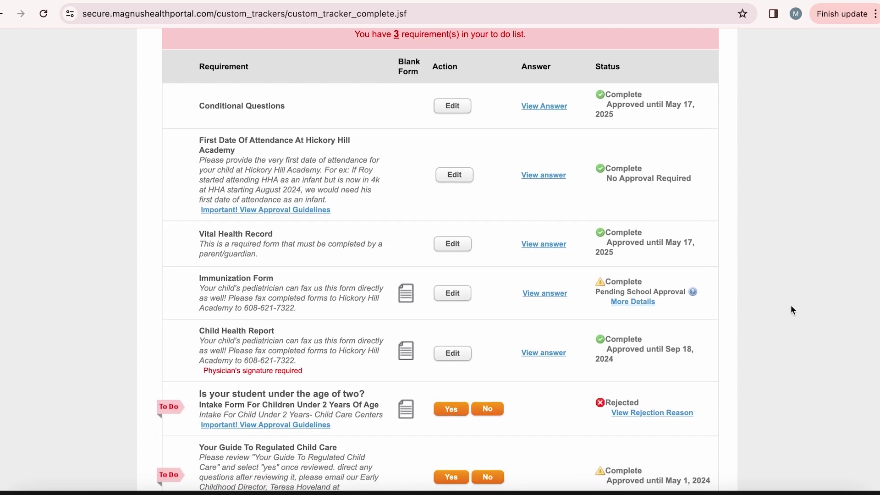
{"action": "scroll", "coordinate": [791, 310], "scroll_direction": "down", "scroll_amount": 2}
{"action": "scroll", "coordinate": [791, 306], "scroll_direction": "down", "scroll_amount": 6}
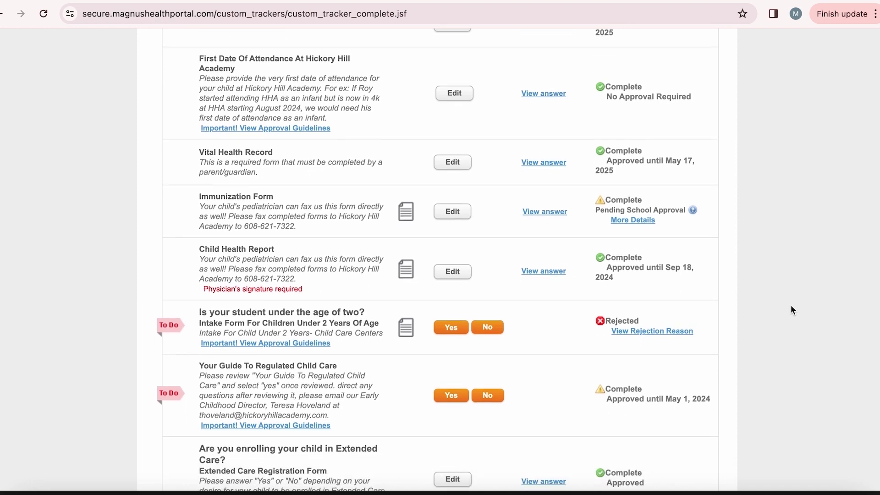
{"action": "scroll", "coordinate": [791, 306], "scroll_direction": "up", "scroll_amount": 2}
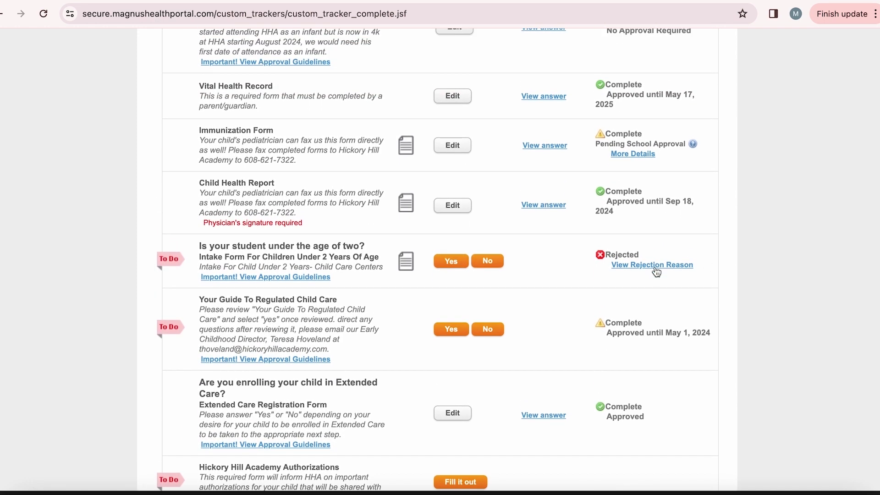
Step: Read the under-two intake form's rejection reason, close it, and return to the tracker's top
{"action": "left_click", "coordinate": [656, 268]}
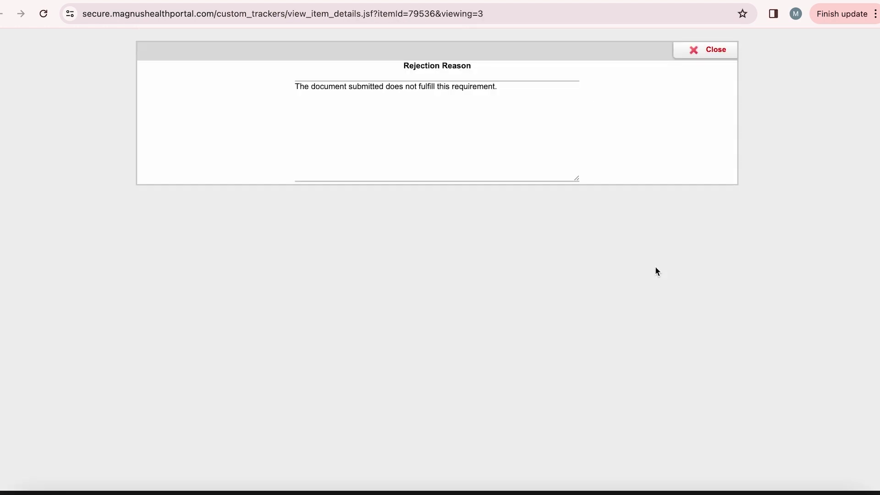
{"action": "left_click", "coordinate": [712, 51]}
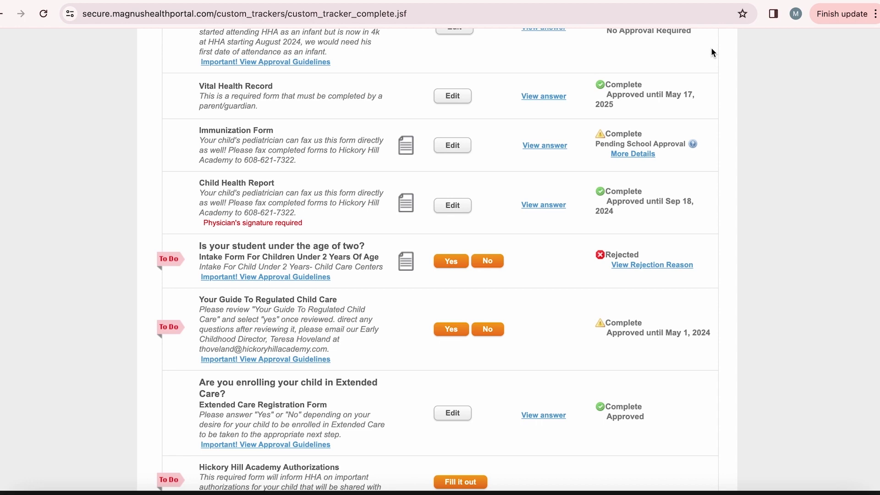
{"action": "scroll", "coordinate": [714, 223], "scroll_direction": "up", "scroll_amount": 4}
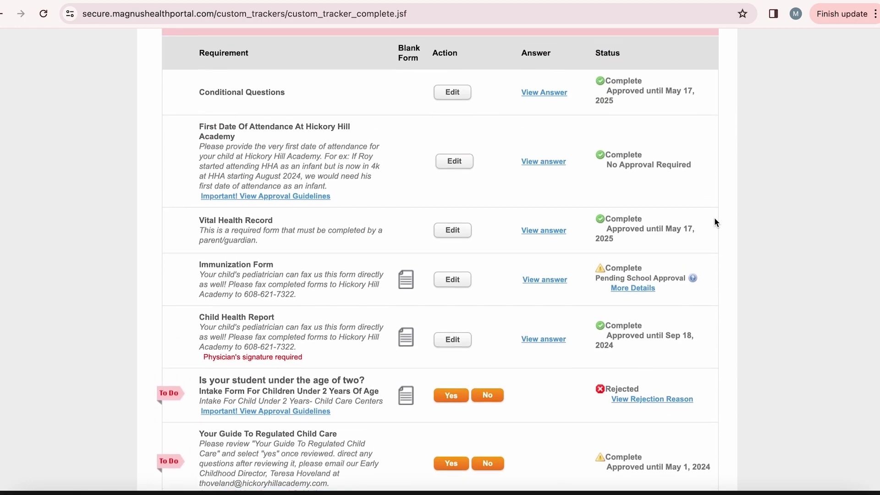
{"action": "scroll", "coordinate": [715, 223], "scroll_direction": "up", "scroll_amount": 2}
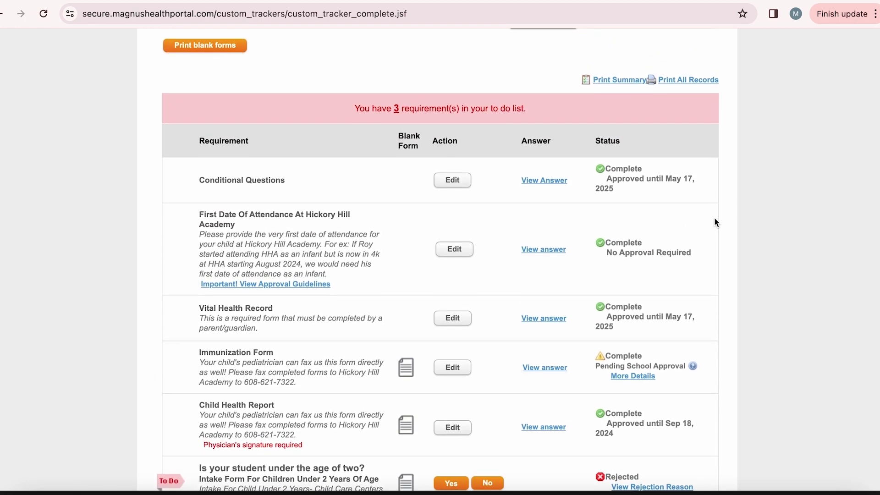
{"action": "scroll", "coordinate": [715, 221], "scroll_direction": "up", "scroll_amount": 2}
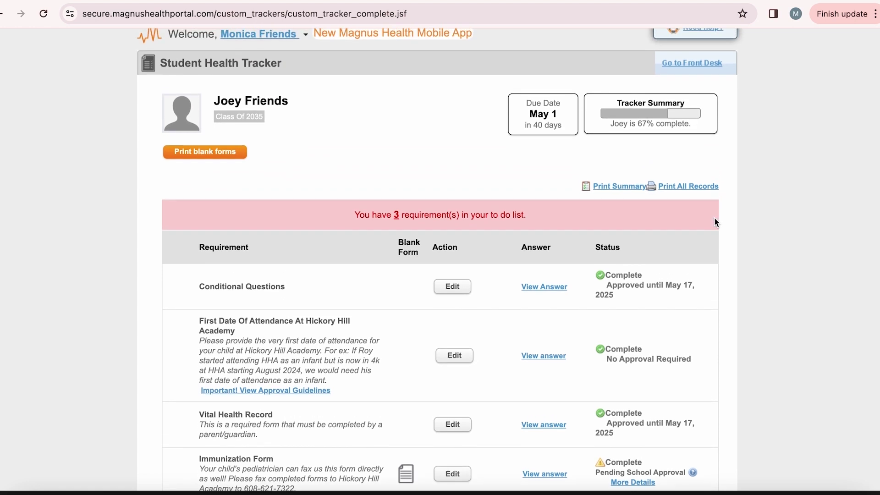
{"action": "scroll", "coordinate": [714, 218], "scroll_direction": "up", "scroll_amount": 1}
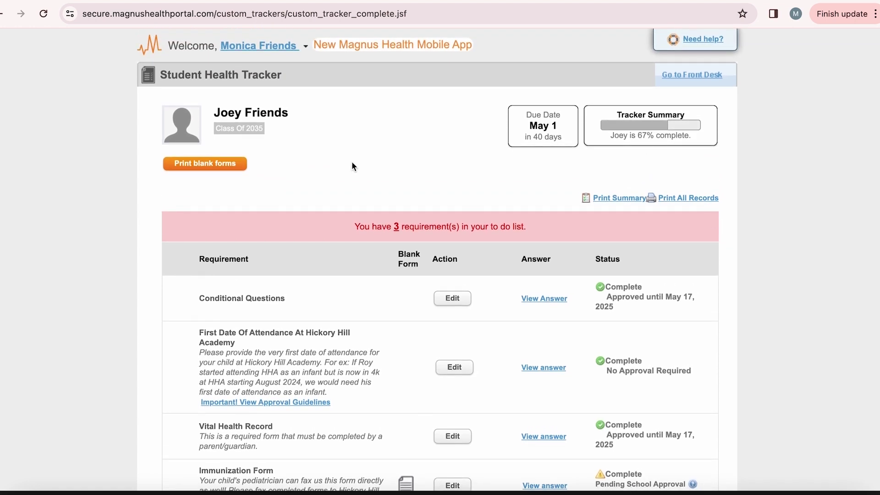
Step: Scroll through the other child's tracker listing its 8 to-do requirements
{"action": "scroll", "coordinate": [387, 190], "scroll_direction": "down", "scroll_amount": 1}
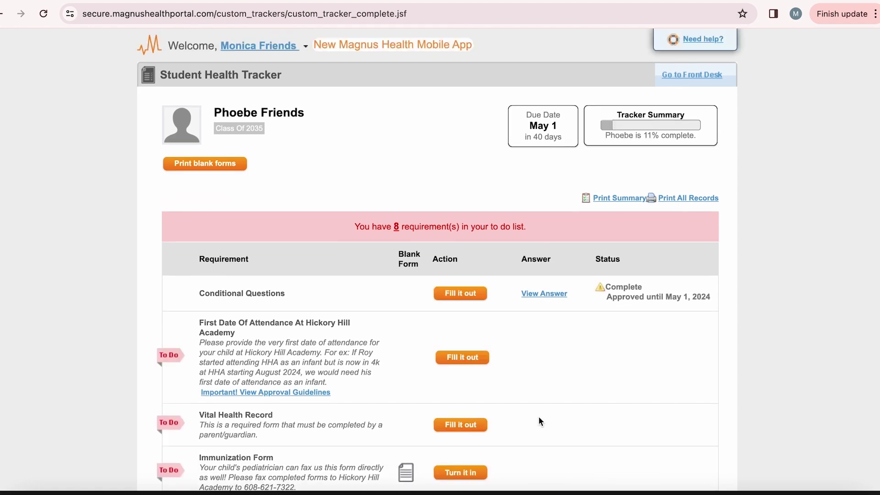
{"action": "scroll", "coordinate": [539, 418], "scroll_direction": "down", "scroll_amount": 5}
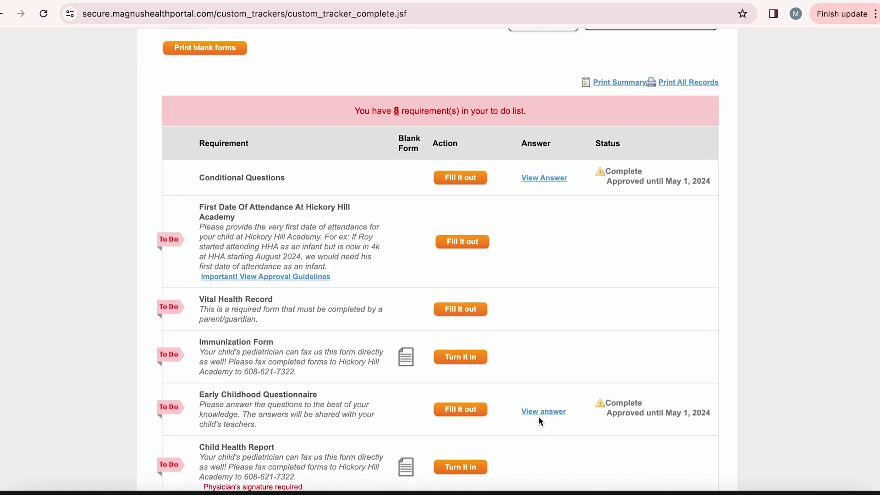
{"action": "scroll", "coordinate": [541, 422], "scroll_direction": "down", "scroll_amount": 2}
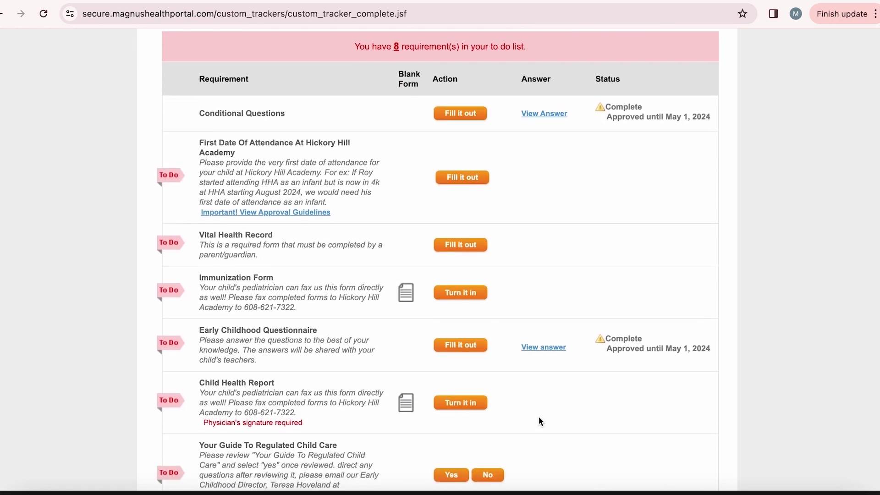
Step: Preview Immunization Form turn-in by answering Yes and closing the upload step, then reopen the prompt
{"action": "left_click", "coordinate": [480, 299]}
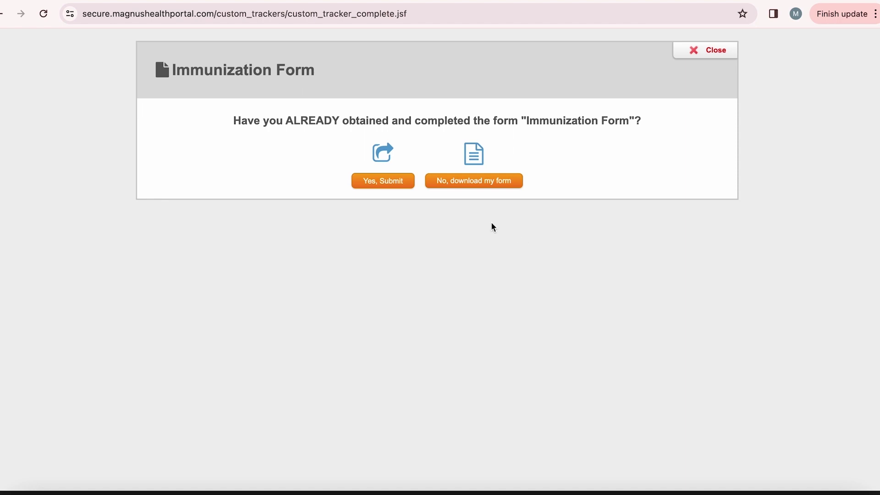
{"action": "left_click", "coordinate": [389, 184]}
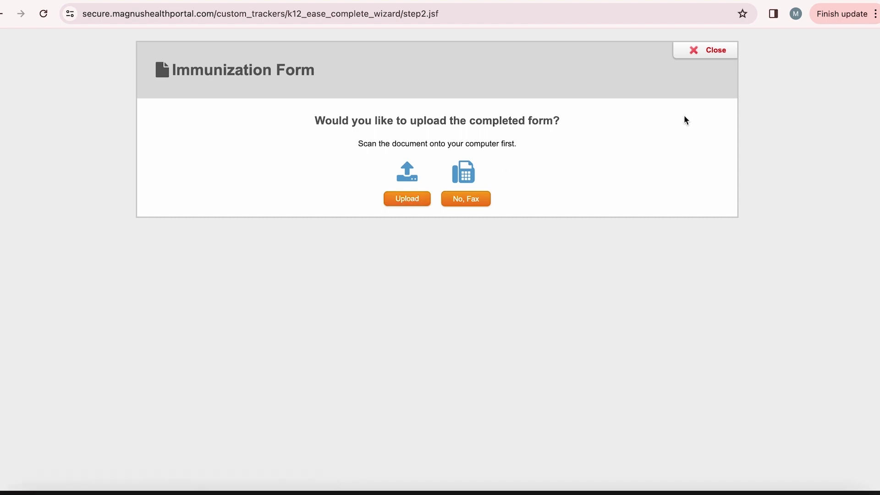
{"action": "left_click", "coordinate": [466, 198]}
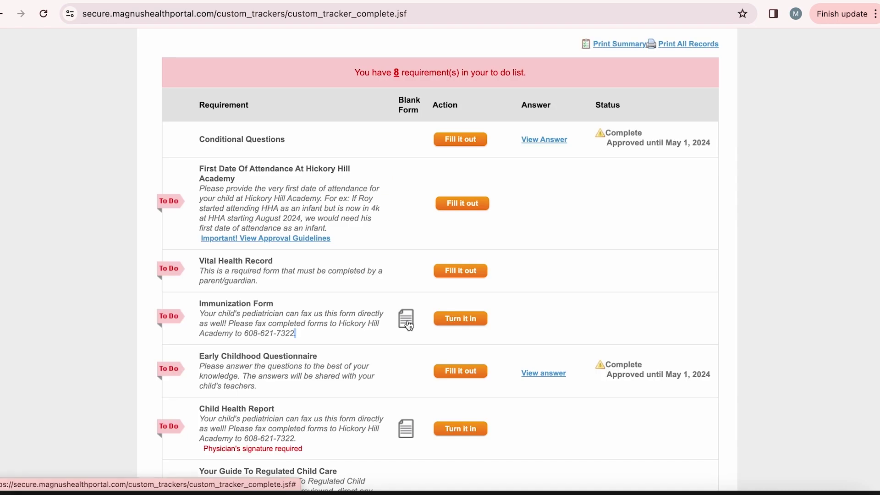
{"action": "left_click", "coordinate": [456, 324]}
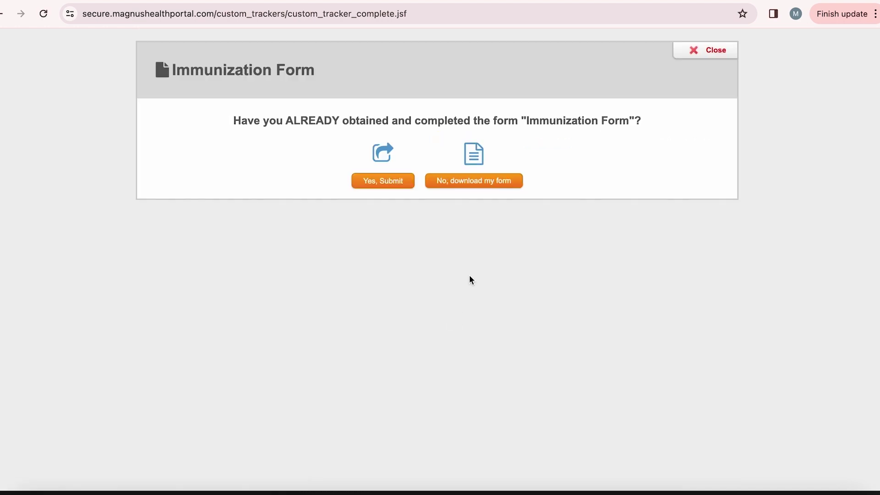
{"action": "left_click", "coordinate": [454, 183]}
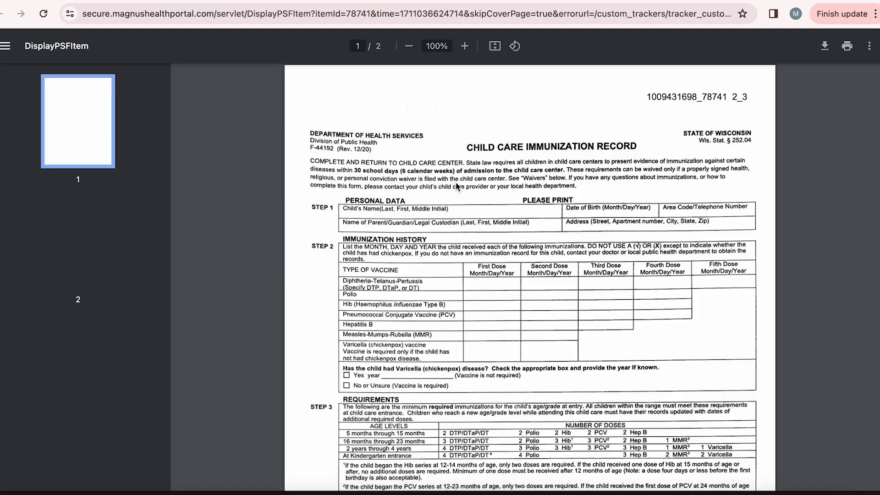
{"action": "scroll", "coordinate": [453, 262], "scroll_direction": "down", "scroll_amount": 9}
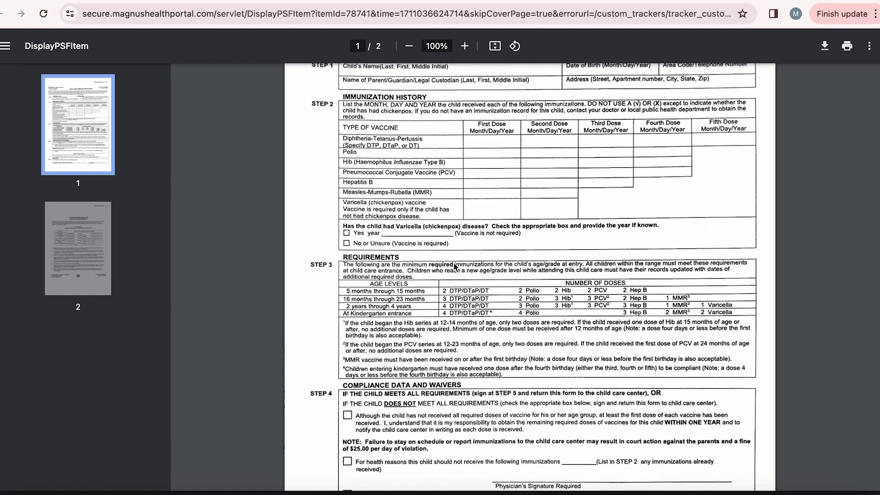
{"action": "scroll", "coordinate": [454, 264], "scroll_direction": "down", "scroll_amount": 8}
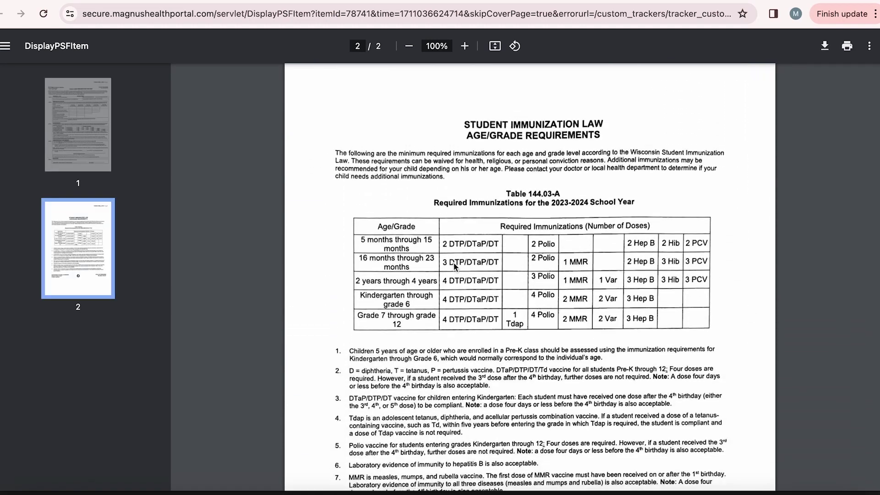
{"action": "scroll", "coordinate": [453, 262], "scroll_direction": "down", "scroll_amount": 3}
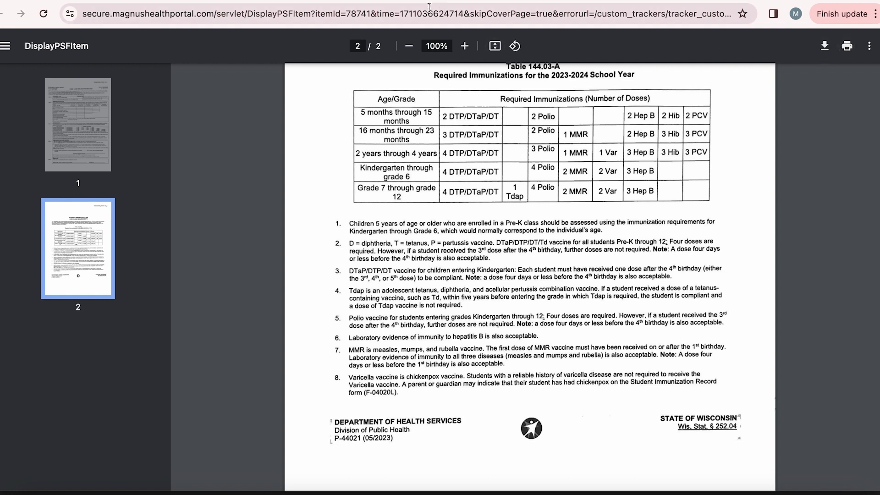
{"action": "key", "text": "ctrl+w"}
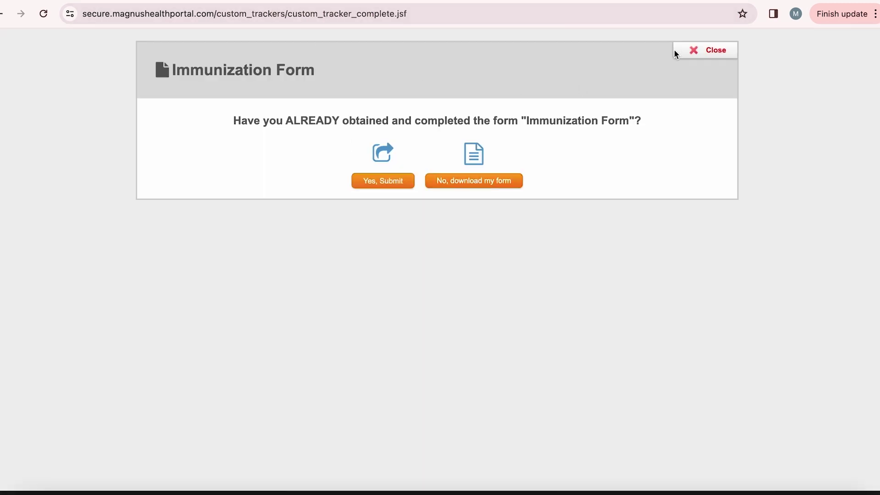
{"action": "left_click", "coordinate": [687, 54]}
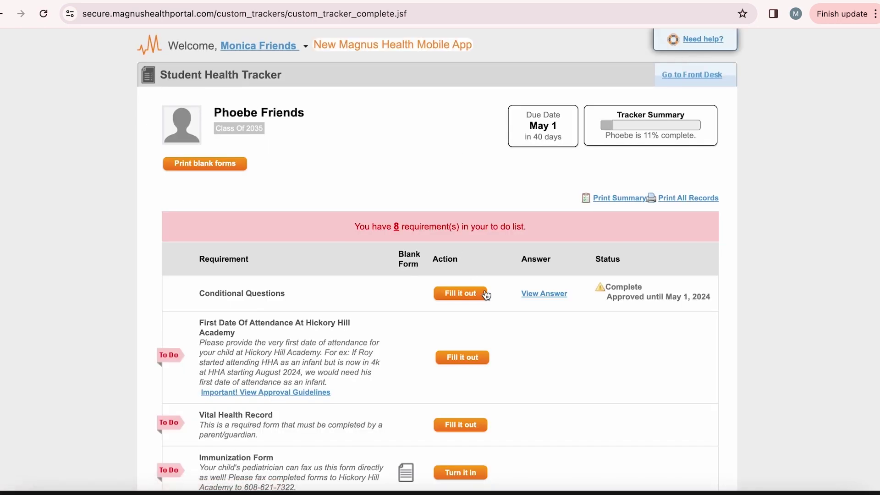
Step: Download the blank form for a requirement listed on the tracker
{"action": "scroll", "coordinate": [506, 329], "scroll_direction": "down", "scroll_amount": 2}
{"action": "scroll", "coordinate": [506, 328], "scroll_direction": "down", "scroll_amount": 2}
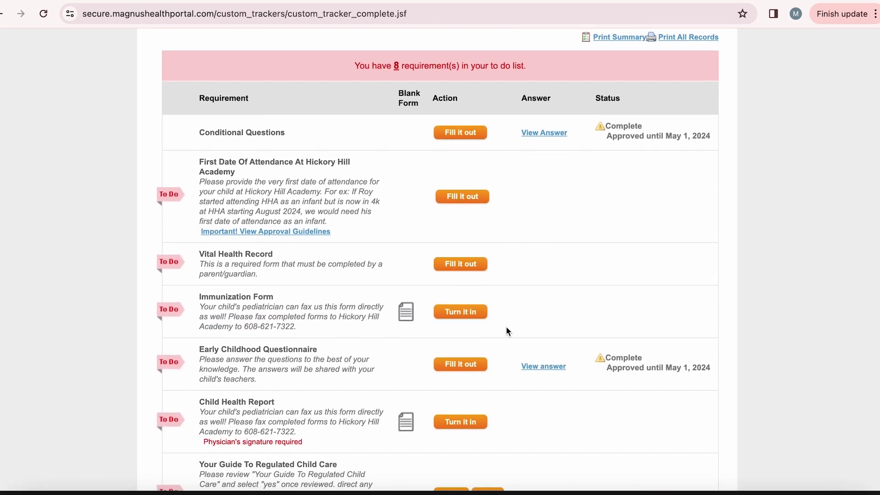
{"action": "scroll", "coordinate": [506, 328], "scroll_direction": "down", "scroll_amount": 1}
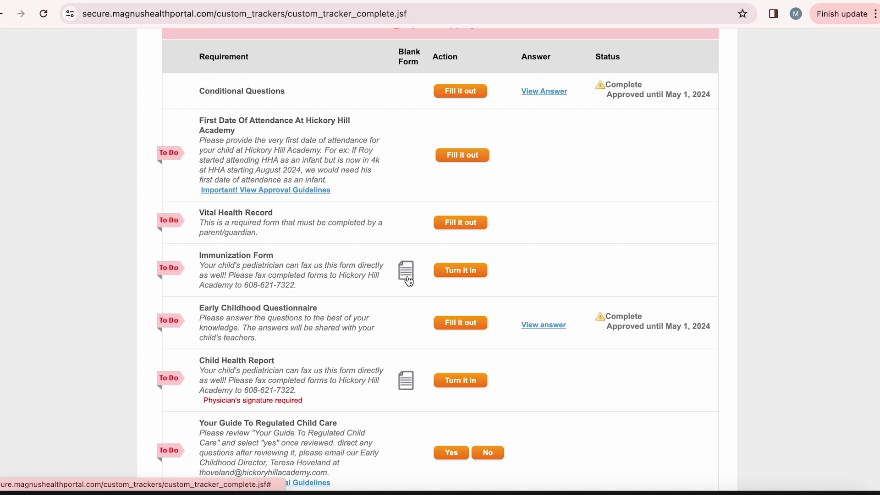
{"action": "left_click", "coordinate": [408, 278]}
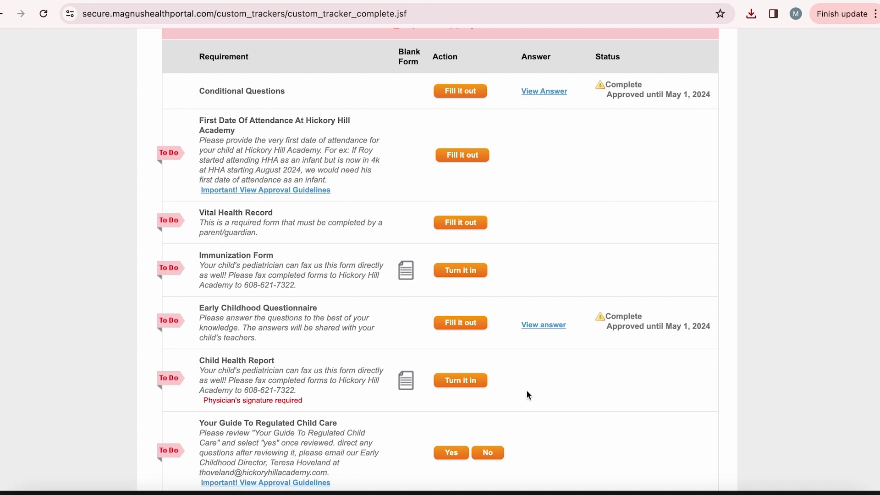
Step: Highlight the Child Health Report's 'Physician's signature required' note and start turning it in
{"action": "scroll", "coordinate": [527, 391], "scroll_direction": "down", "scroll_amount": 3}
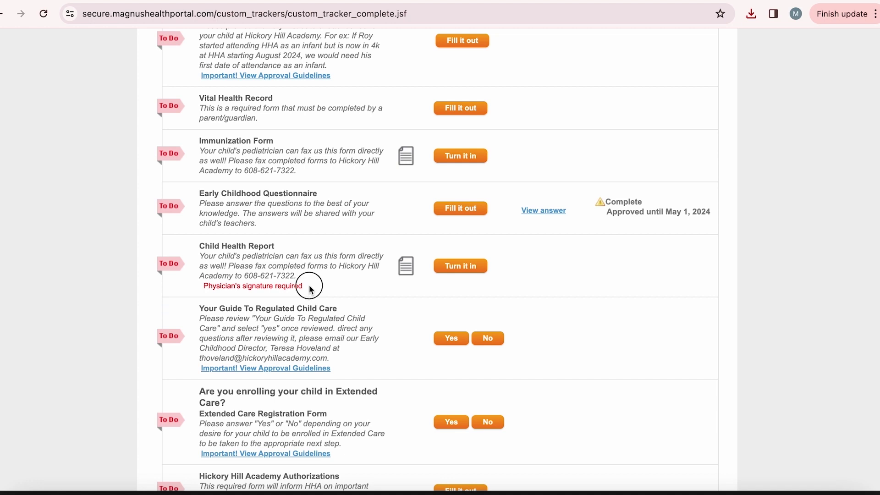
{"action": "mouse_move", "coordinate": [310, 286]}
{"action": "left_mouse_down"}
{"action": "mouse_move", "coordinate": [202, 292]}
{"action": "mouse_move", "coordinate": [308, 288]}
{"action": "left_mouse_up"}
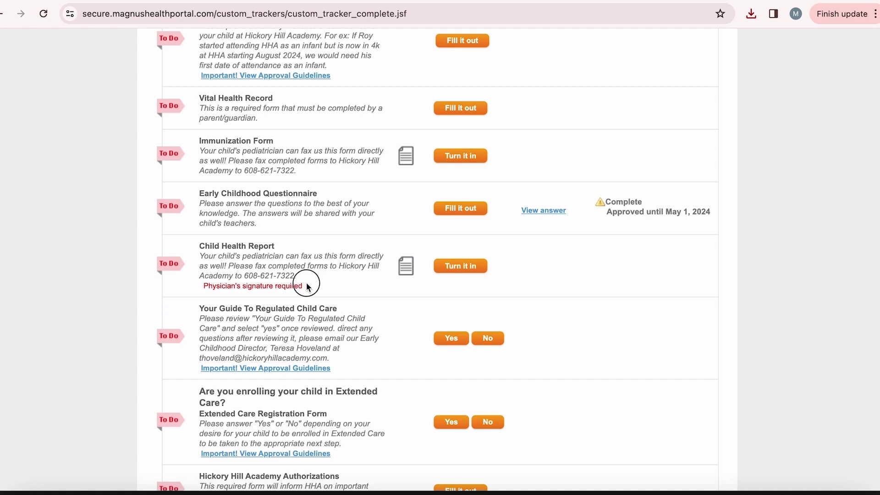
{"action": "left_click", "coordinate": [469, 269]}
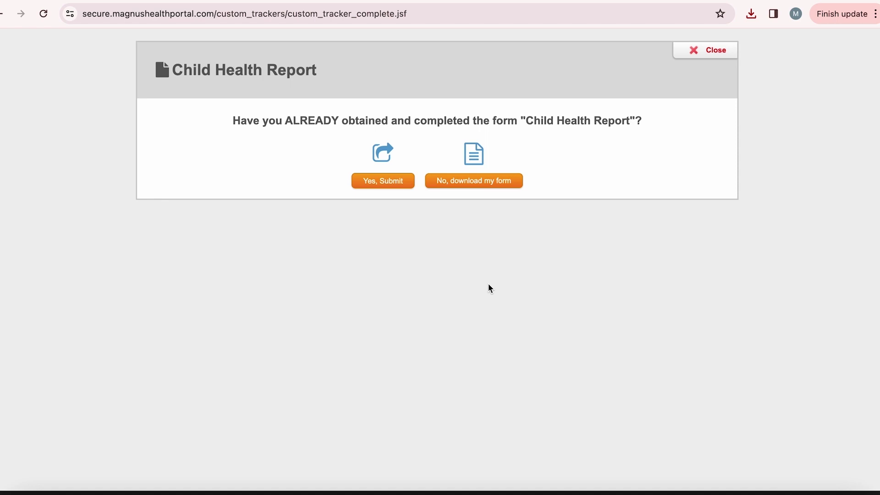
{"action": "left_click", "coordinate": [386, 183]}
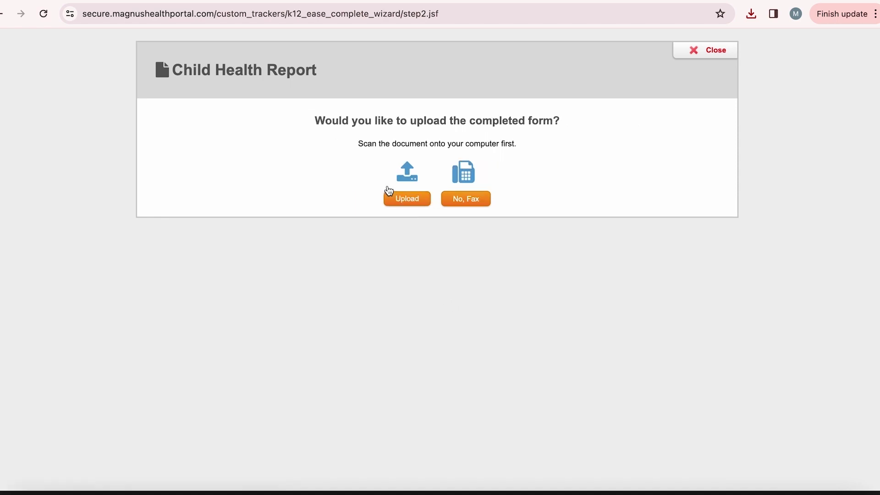
{"action": "left_click", "coordinate": [399, 201]}
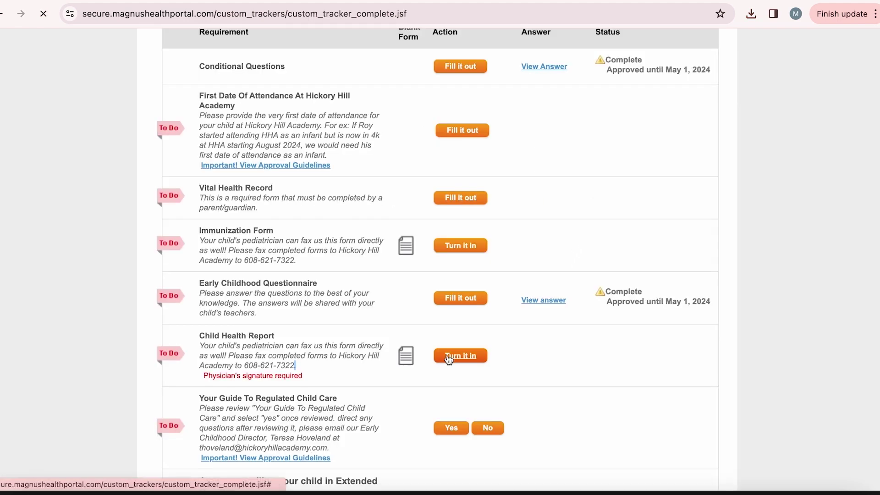
{"action": "left_click", "coordinate": [449, 357]}
Step: Choose 'No, download my form' and scroll through the blank Child Health Report PDF
{"action": "left_click", "coordinate": [468, 179]}
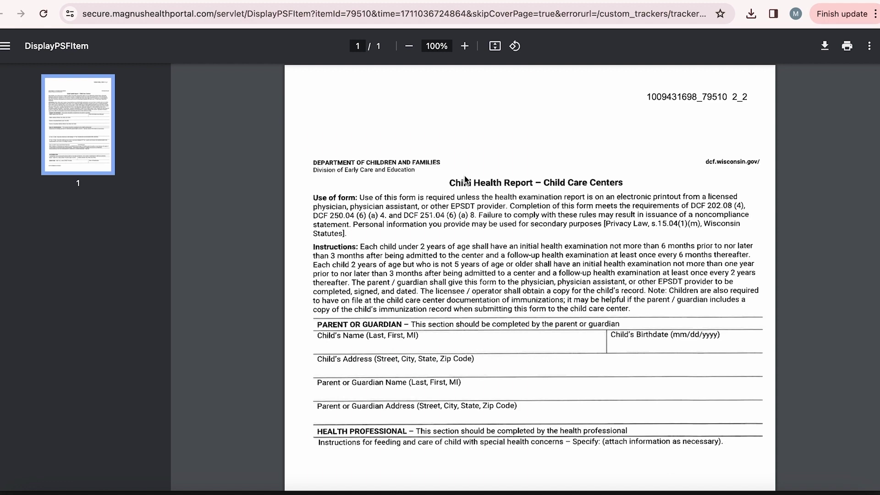
{"action": "scroll", "coordinate": [543, 271], "scroll_direction": "down", "scroll_amount": 6}
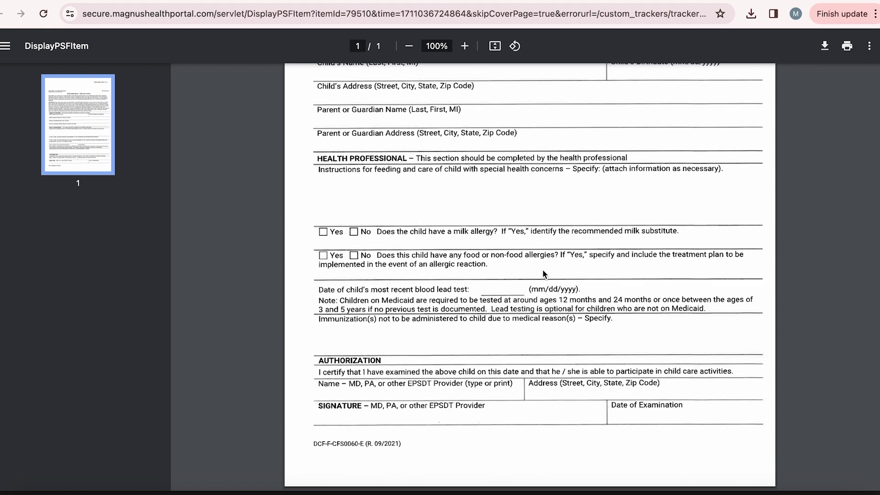
{"action": "scroll", "coordinate": [544, 272], "scroll_direction": "up", "scroll_amount": 6}
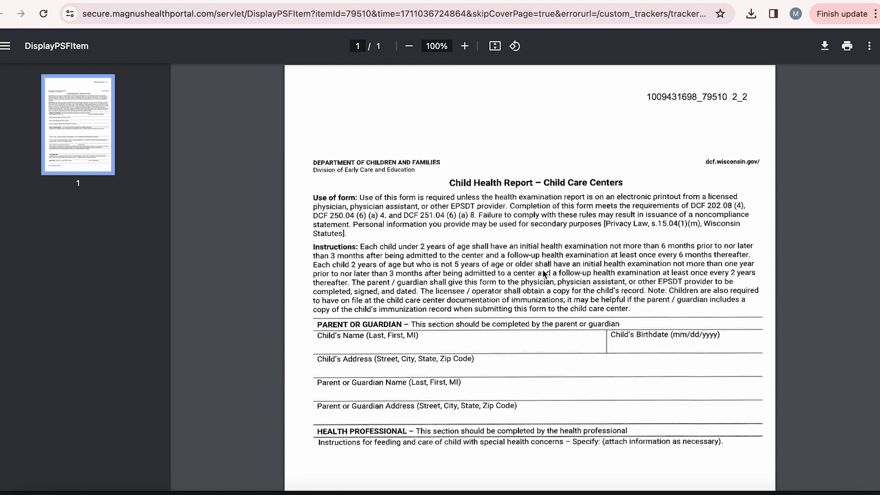
Step: Return to the tracker tab, close the Child Health Report dialog, and scroll down
{"action": "left_click", "coordinate": [366, 1]}
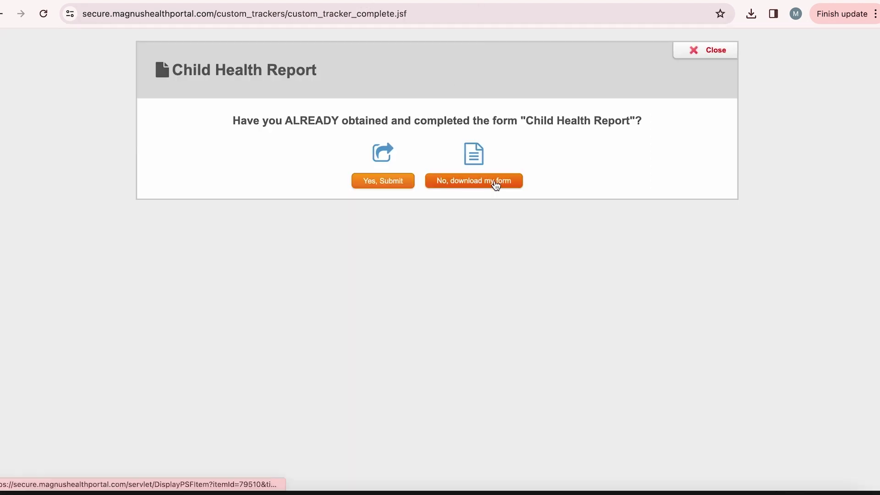
{"action": "left_click", "coordinate": [699, 56]}
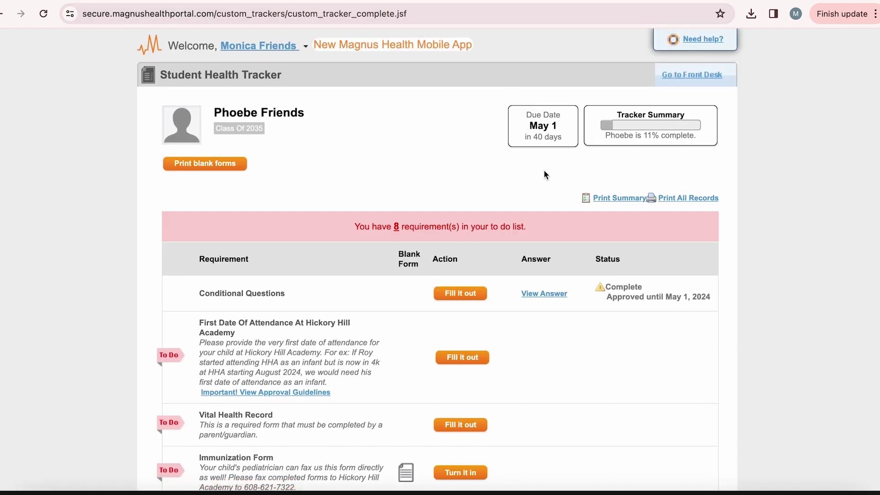
{"action": "scroll", "coordinate": [550, 236], "scroll_direction": "down", "scroll_amount": 6}
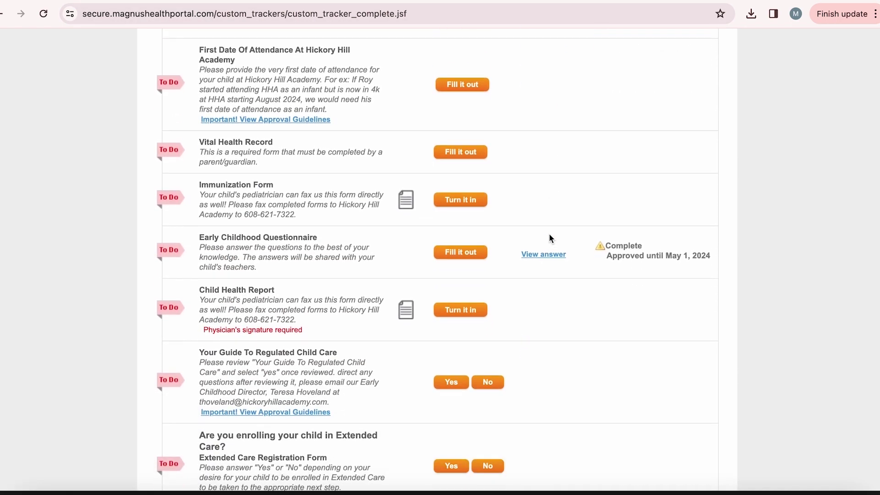
{"action": "scroll", "coordinate": [550, 238], "scroll_direction": "down", "scroll_amount": 1}
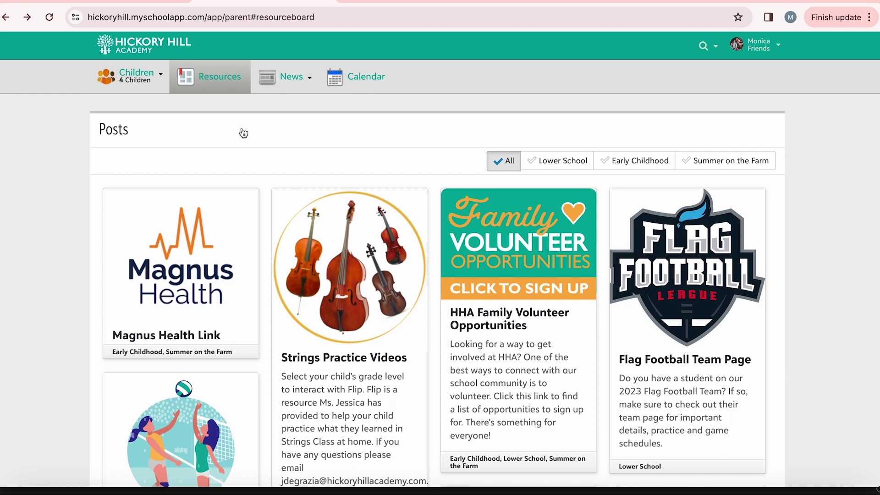
Step: Open the Magnus Health Link post on the Hickory Hill Academy Resources board
{"action": "left_click", "coordinate": [237, 213]}
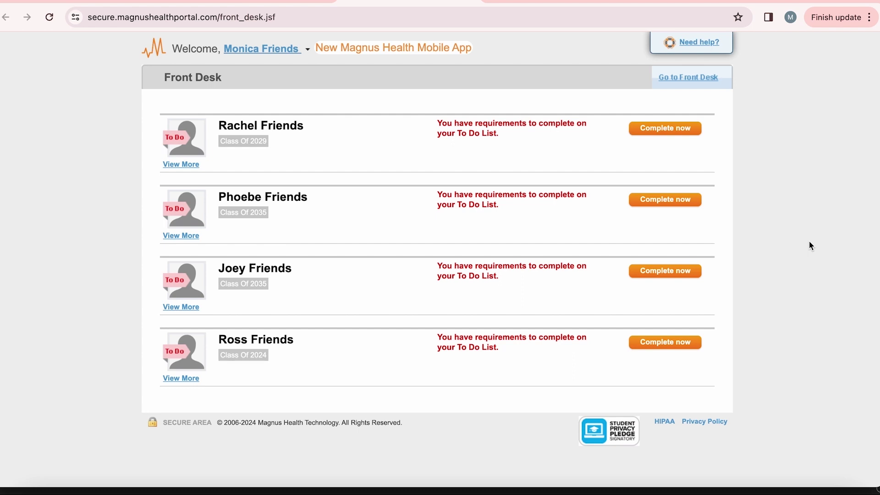
Step: Choose Change Credentials from the account-name dropdown in the header
{"action": "mouse_move", "coordinate": [402, 49]}
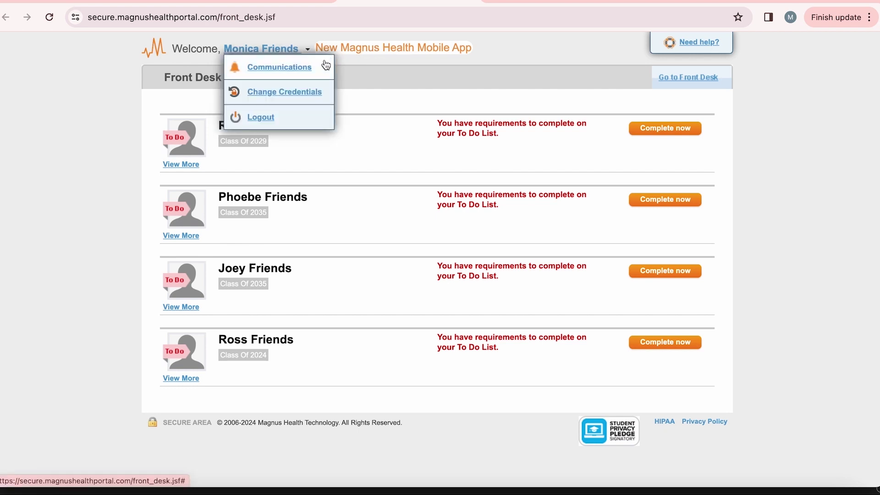
{"action": "left_click", "coordinate": [316, 91]}
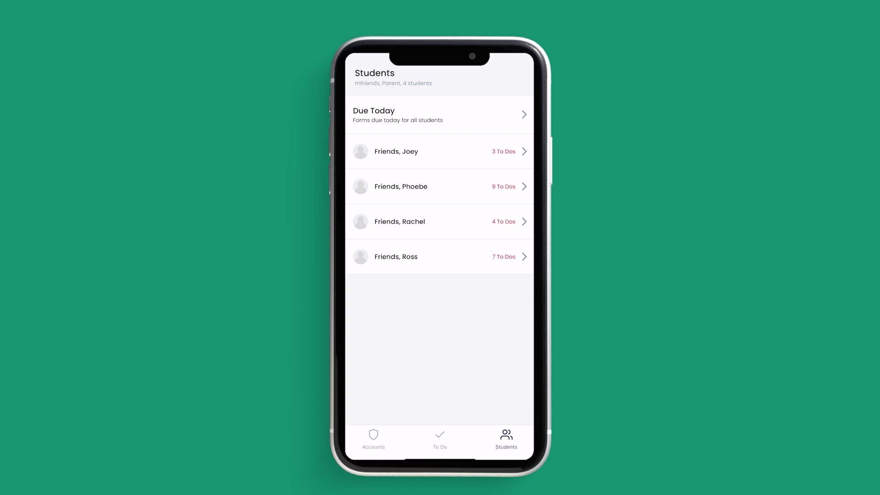
Step: Open a student's Allergies requirement and view the allergies already recorded
{"action": "left_click", "coordinate": [400, 222]}
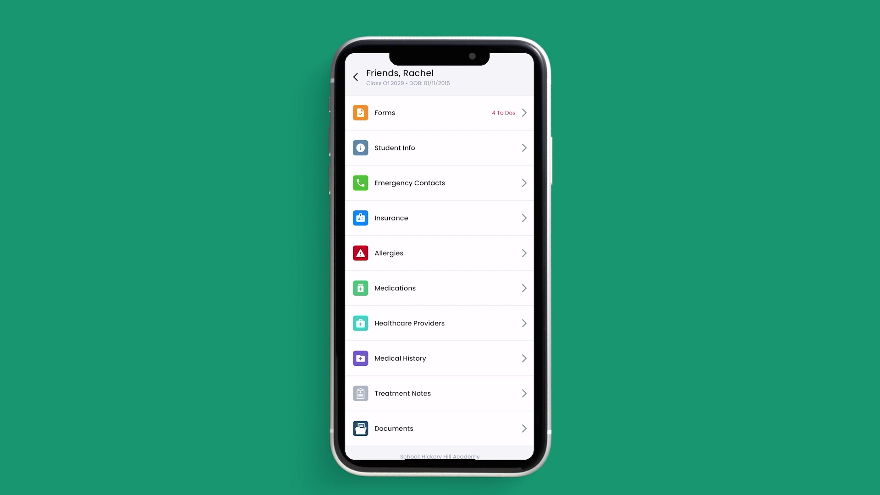
{"action": "left_click", "coordinate": [389, 253]}
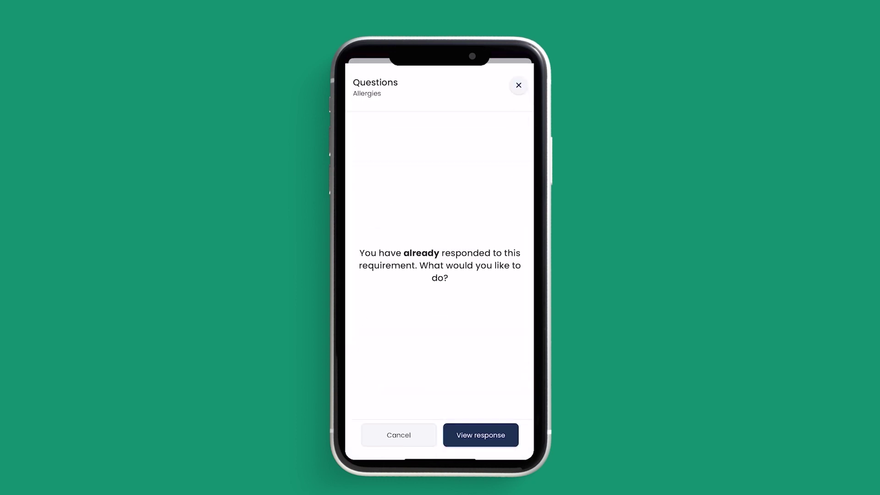
{"action": "left_click", "coordinate": [481, 435]}
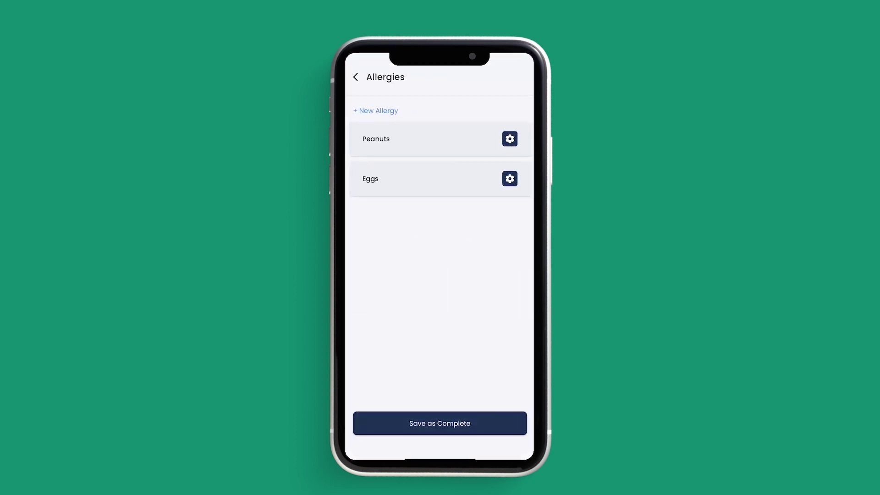
Step: Start a new allergy with Tree nuts (such as almonds, cashews, walnuts) as its name
{"action": "left_click", "coordinate": [378, 111]}
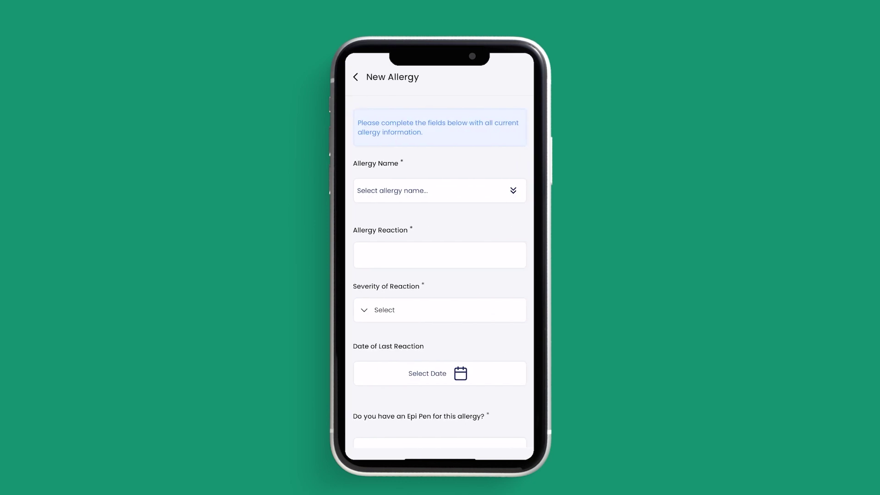
{"action": "left_click", "coordinate": [393, 190]}
{"action": "scroll", "coordinate": [439, 298], "scroll_direction": "down", "scroll_amount": 2}
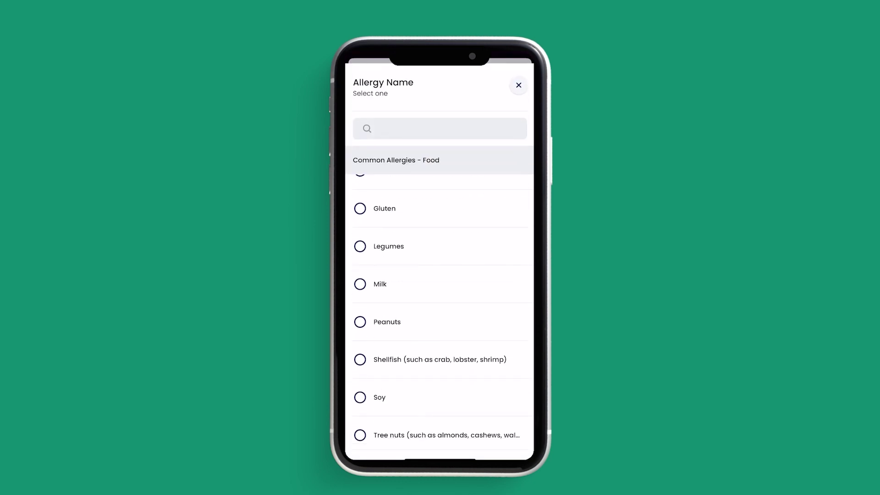
{"action": "scroll", "coordinate": [439, 298], "scroll_direction": "down", "scroll_amount": 2}
{"action": "left_click", "coordinate": [412, 365]}
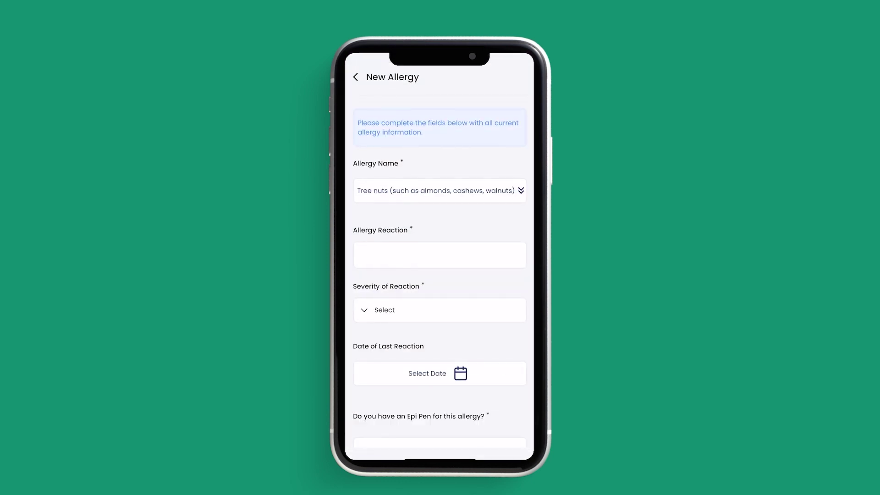
{"action": "scroll", "coordinate": [439, 274], "scroll_direction": "down", "scroll_amount": 2}
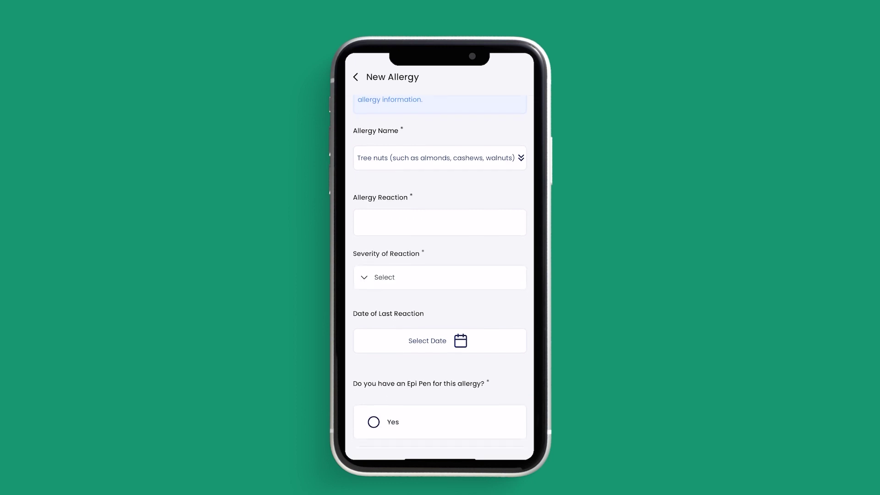